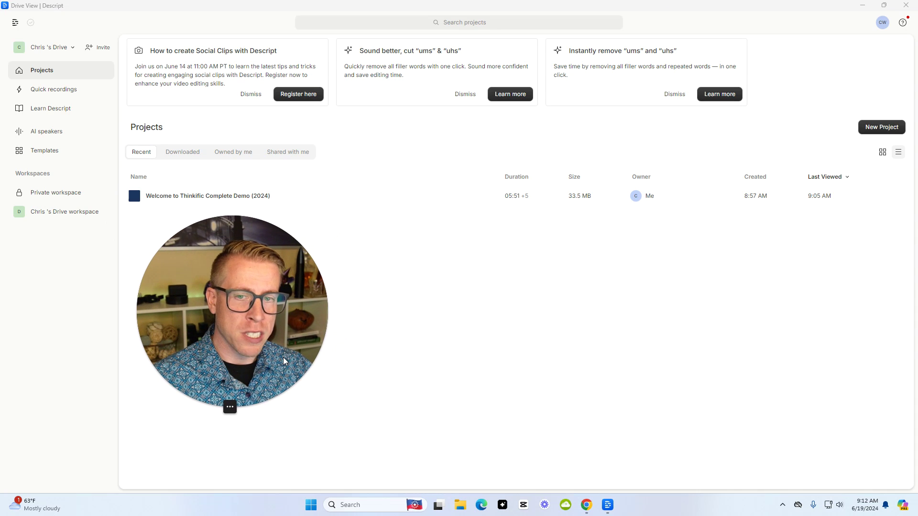
# Open the 'Welcome to Thinkific Complete Demo (2024)' project from the Projects list.
pyautogui.click(253, 199)
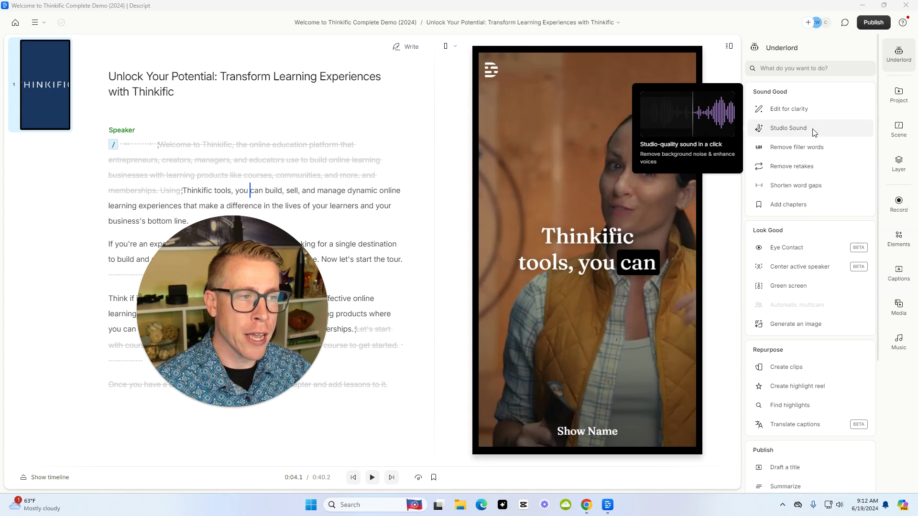
# Review the Thinkific transcript, vertical preview and Underlord panel, then go to the OpusClip dashboard.
pyautogui.moveTo(267, 341); pyautogui.dragTo(348, 240)
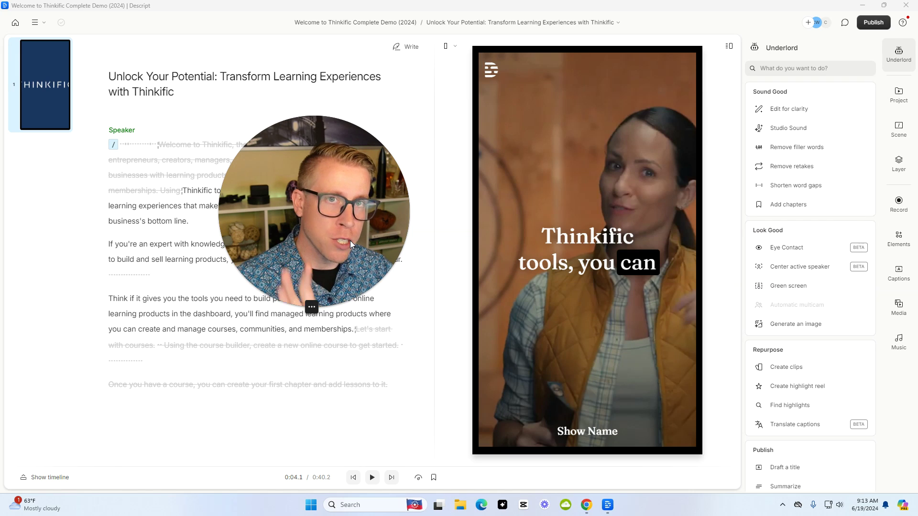
pyautogui.moveTo(371, 267); pyautogui.dragTo(359, 269)
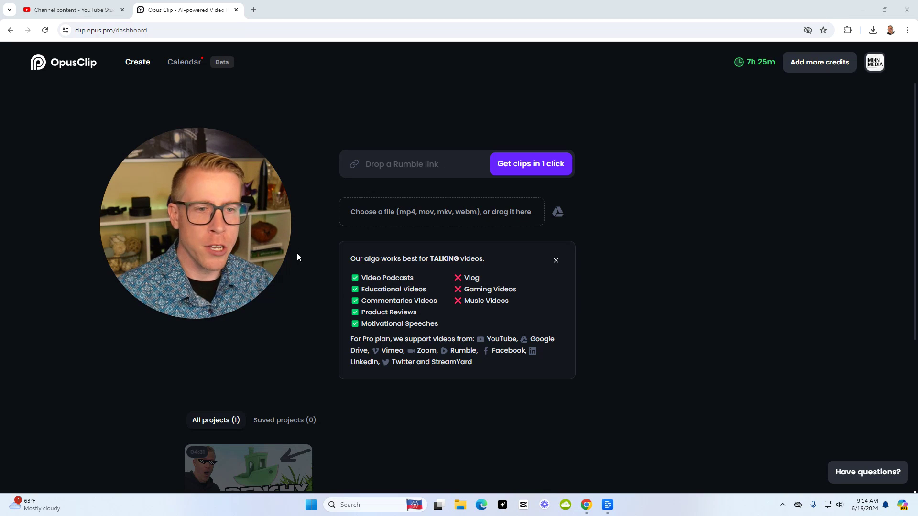
# Open the existing Benchy boat project to see its ranked AI clips and virality scores.
pyautogui.scroll(-3, 693, 302)
pyautogui.scroll(3, 693, 302)
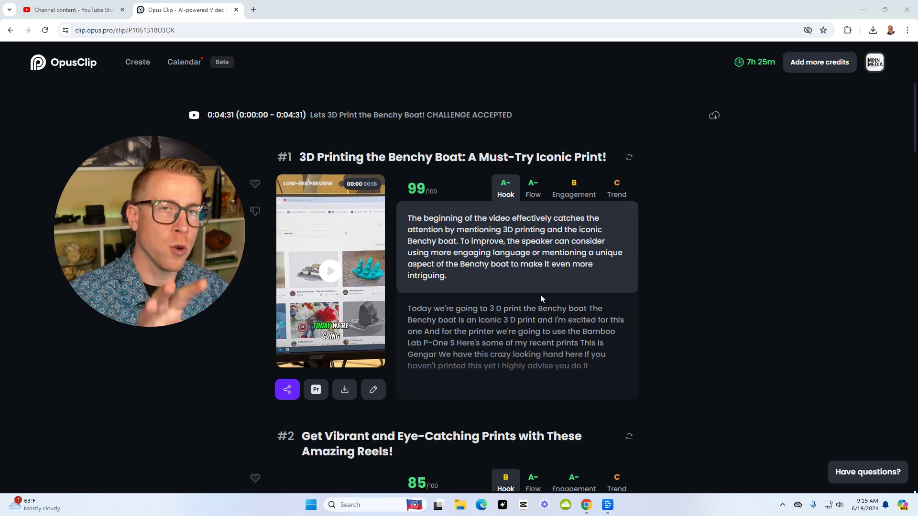
pyautogui.scroll(-3, 760, 245)
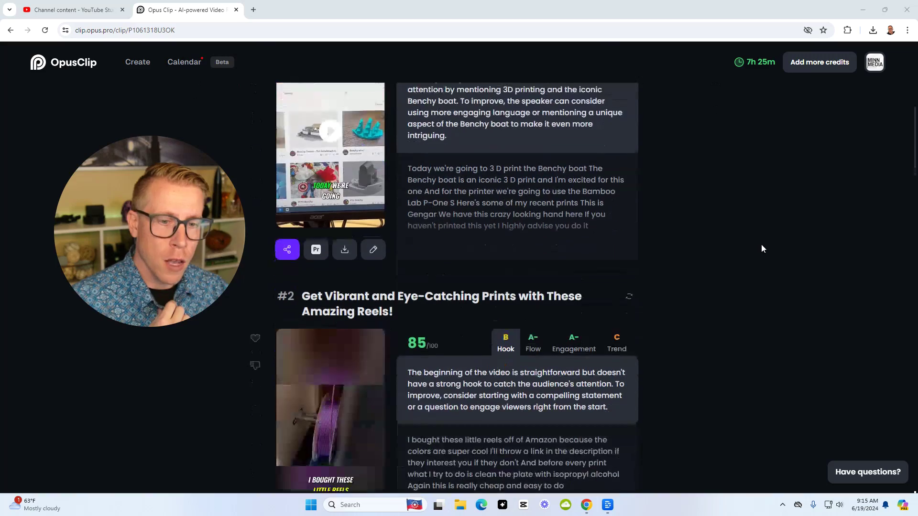
pyautogui.scroll(-2, 762, 245)
pyautogui.scroll(-4, 761, 244)
pyautogui.scroll(-2, 762, 248)
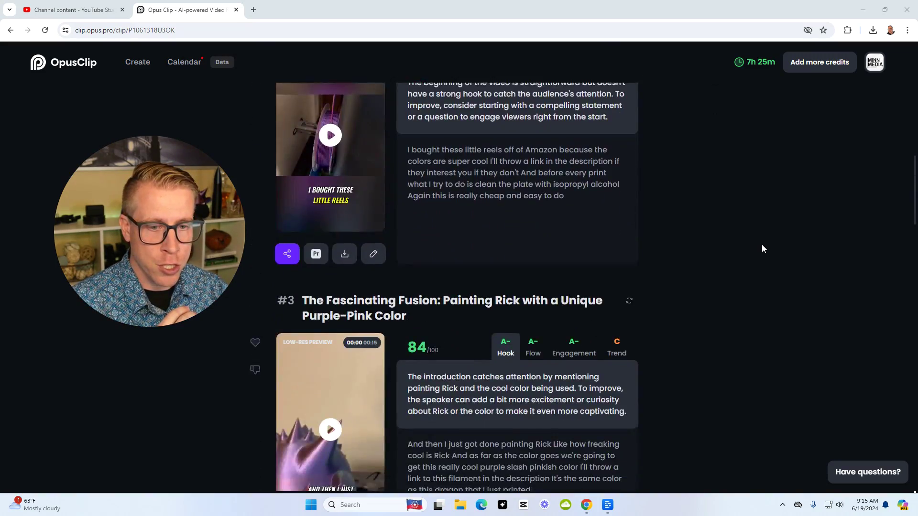
pyautogui.scroll(-4, 761, 248)
pyautogui.scroll(-5, 761, 248)
pyautogui.scroll(-6, 761, 248)
pyautogui.scroll(-2, 762, 248)
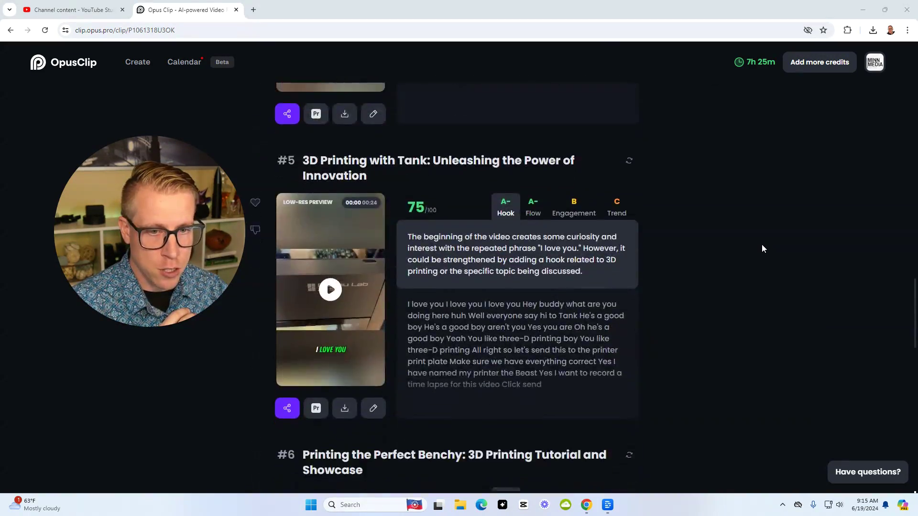
pyautogui.scroll(-6, 762, 248)
pyautogui.scroll(-3, 763, 248)
pyautogui.scroll(-4, 762, 248)
pyautogui.scroll(-4, 762, 248)
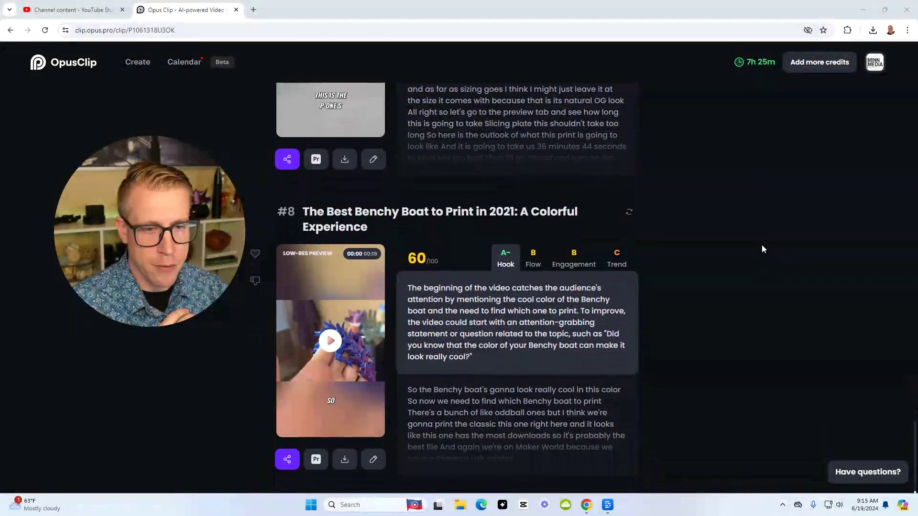
pyautogui.scroll(3, 770, 298)
pyautogui.scroll(5, 770, 298)
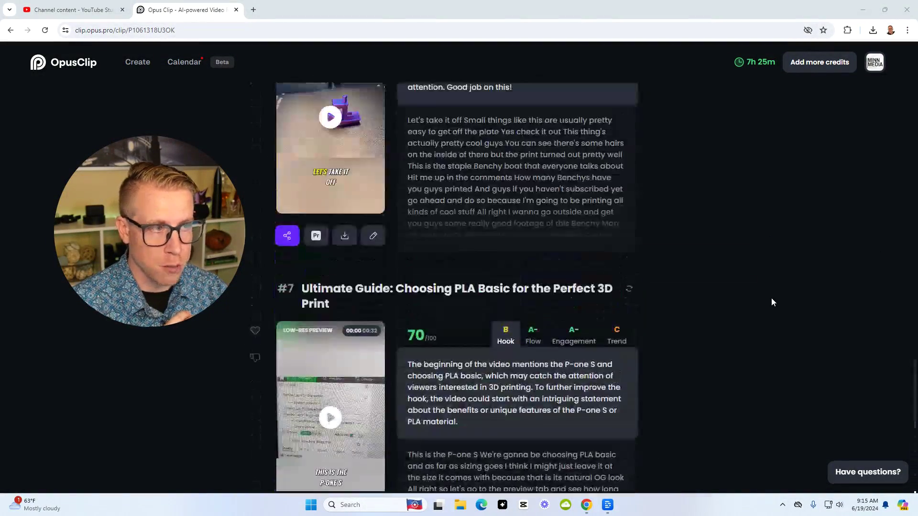
pyautogui.scroll(7, 770, 298)
pyautogui.scroll(5, 771, 298)
pyautogui.scroll(6, 770, 301)
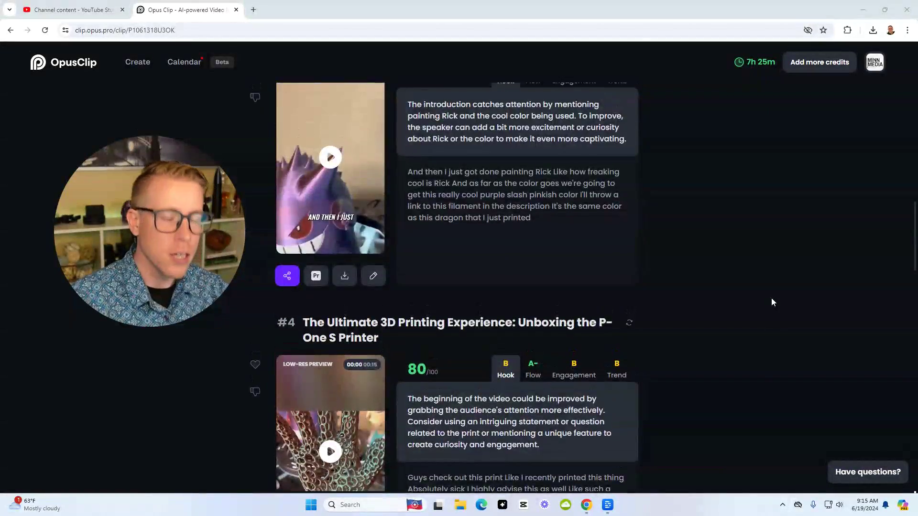
pyautogui.scroll(8, 771, 301)
pyautogui.scroll(4, 770, 301)
pyautogui.scroll(3, 771, 303)
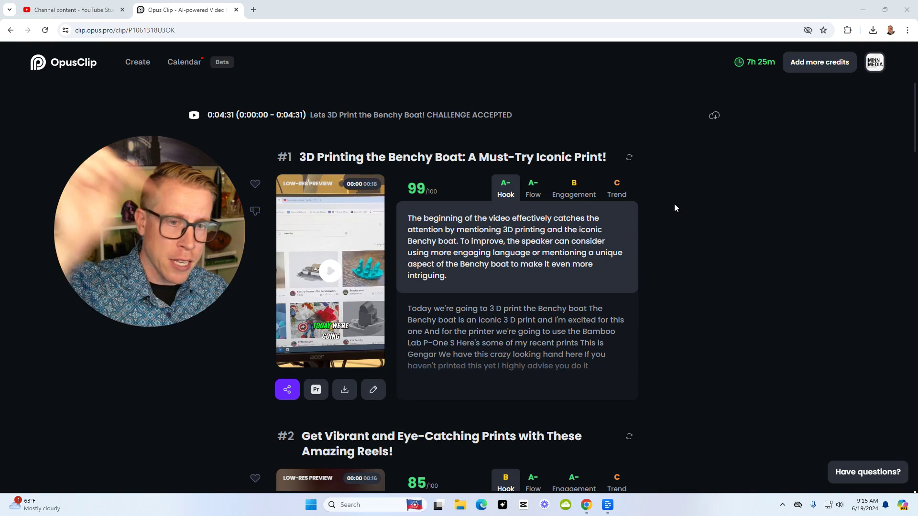
pyautogui.click(336, 278)
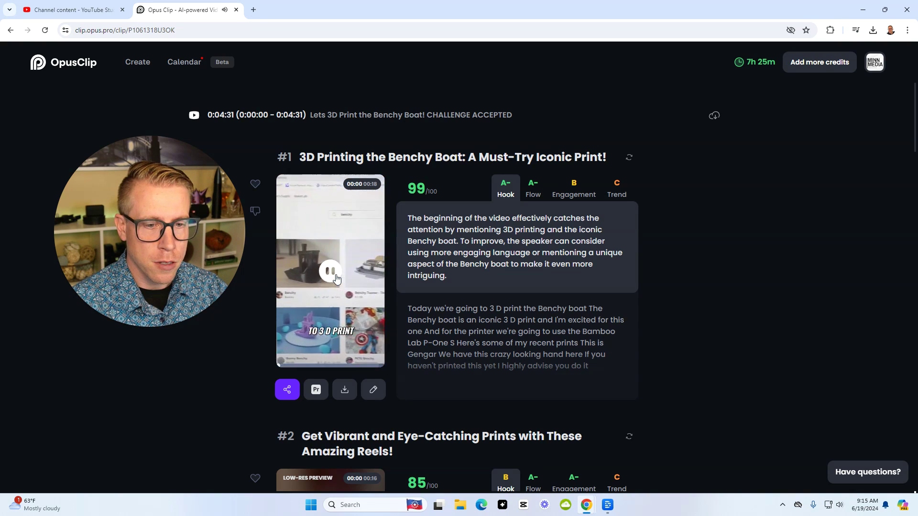
pyautogui.click(337, 279)
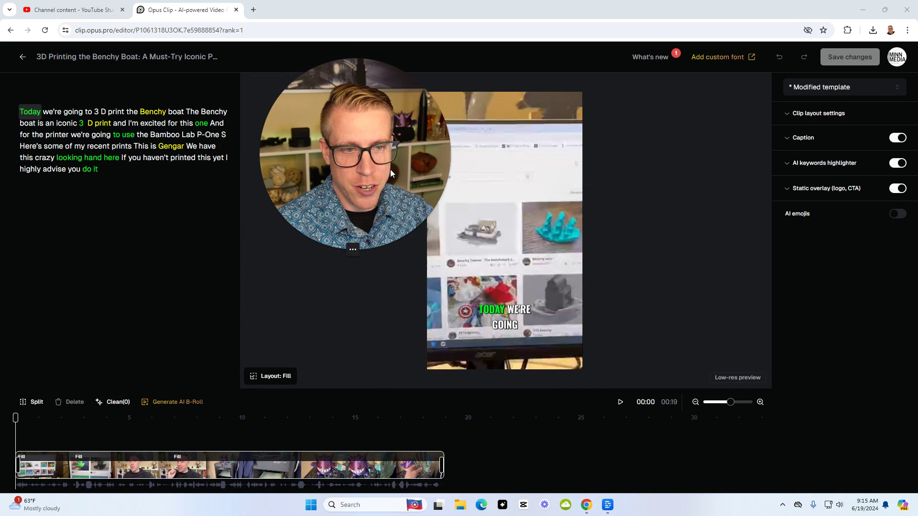
pyautogui.click(149, 115)
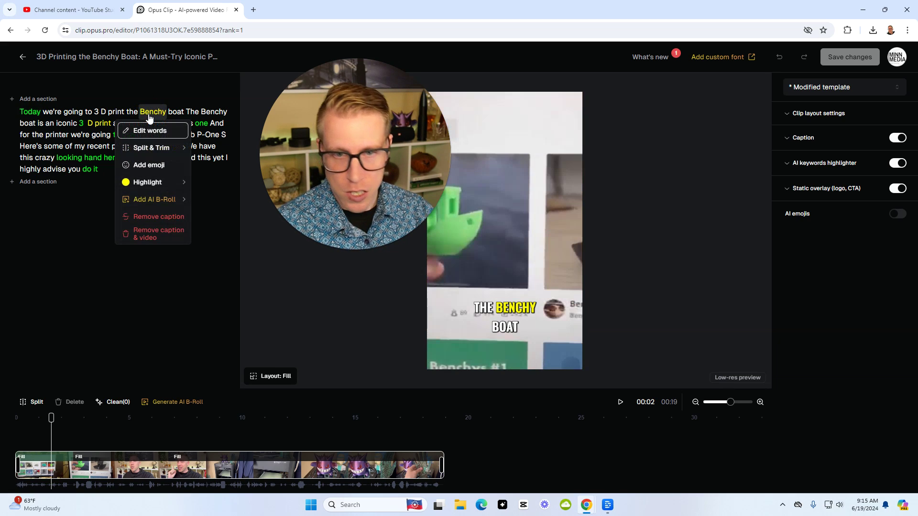
pyautogui.click(177, 293)
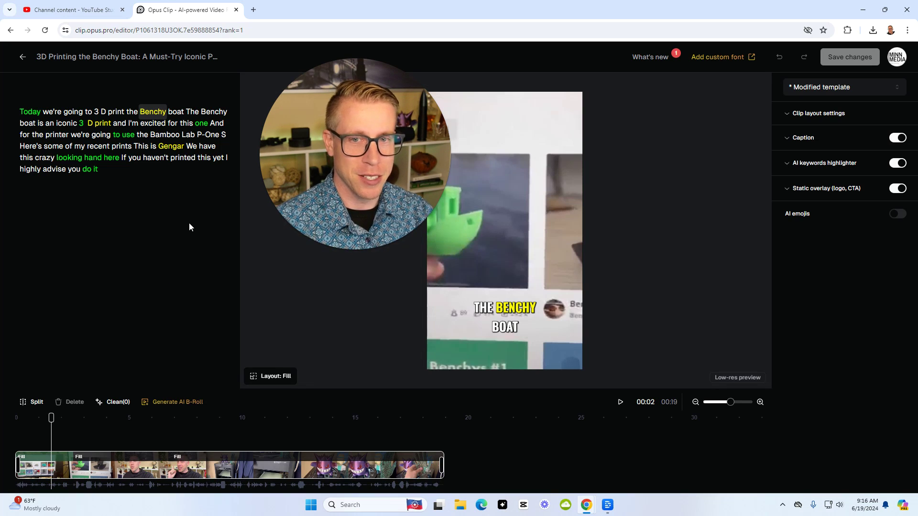
pyautogui.hotkey('alt', 'Left')
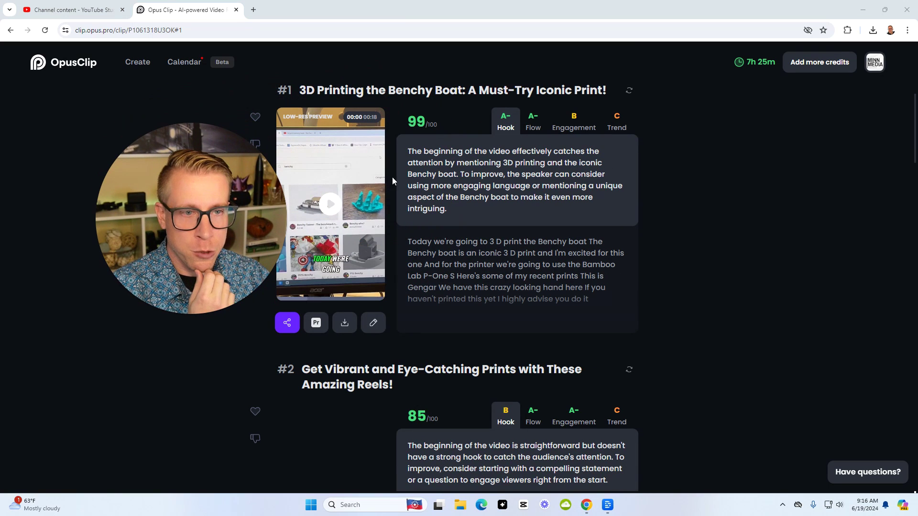
# Scroll the ranked clips down to #3, the 84/100 Painting Rick clip, then return to Descript.
pyautogui.moveTo(406, 121); pyautogui.dragTo(441, 130)
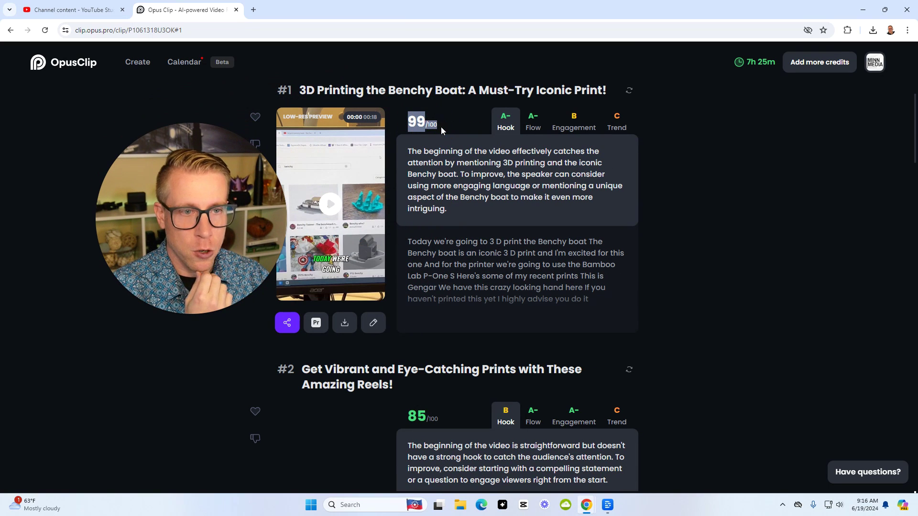
pyautogui.click(722, 173)
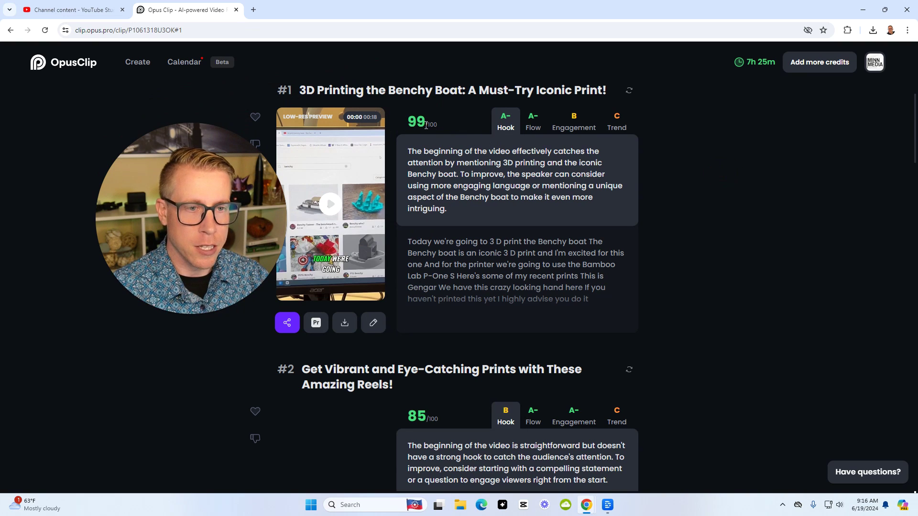
pyautogui.scroll(-4, 426, 223)
pyautogui.scroll(-4, 427, 224)
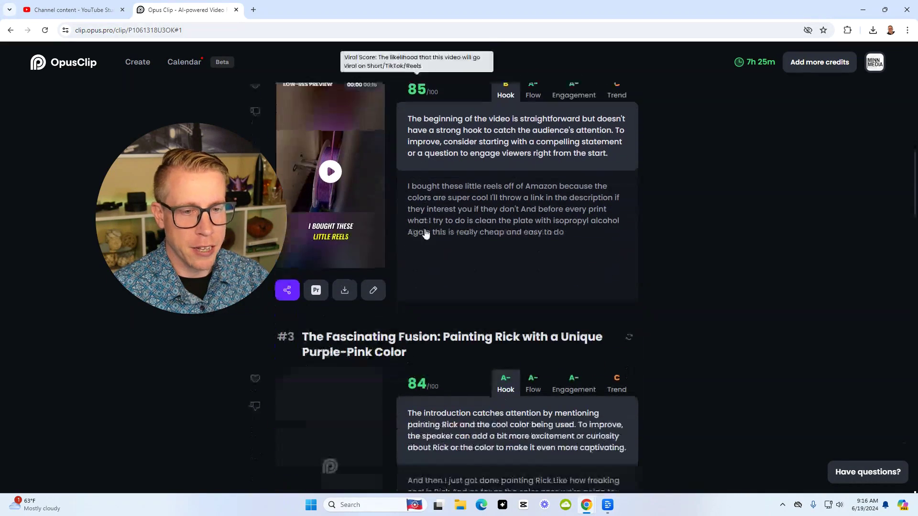
pyautogui.scroll(-3, 423, 231)
pyautogui.moveTo(265, 230); pyautogui.dragTo(233, 229)
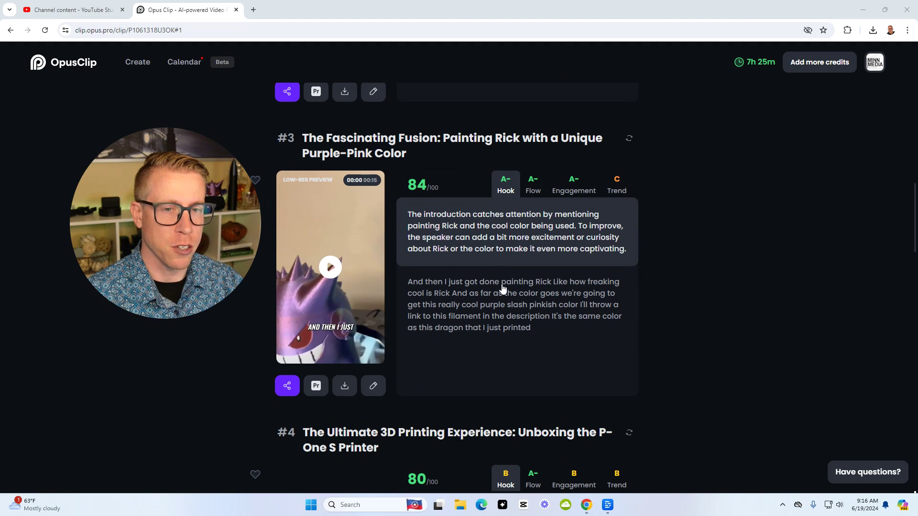
pyautogui.hotkey('alt', 'Tab')
# Open Underlord's Repurpose clip setup, set for five 30-second clips with layout templates.
pyautogui.moveTo(214, 242); pyautogui.dragTo(289, 254)
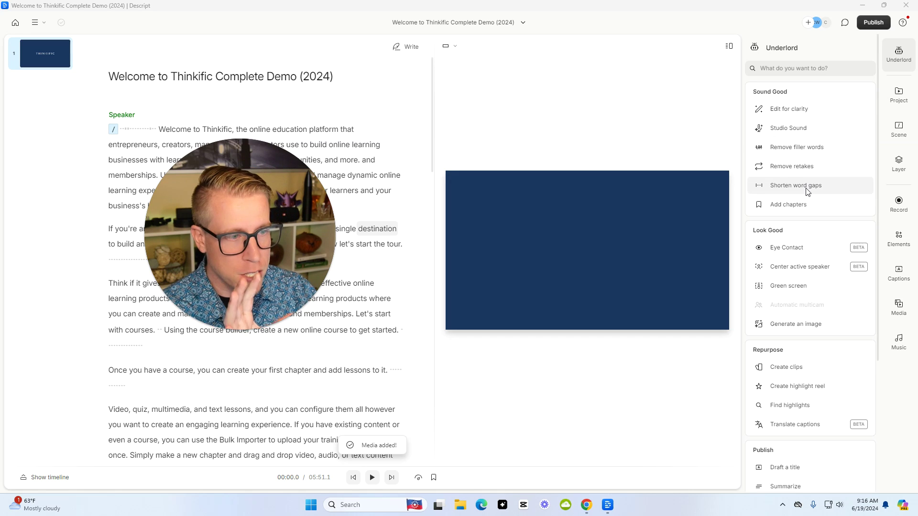
pyautogui.scroll(-3, 808, 192)
pyautogui.scroll(-2, 808, 192)
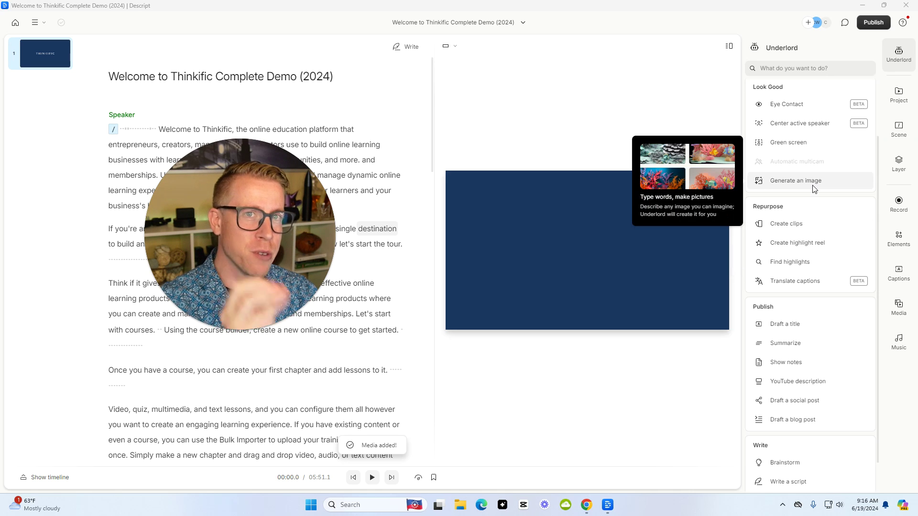
pyautogui.click(827, 228)
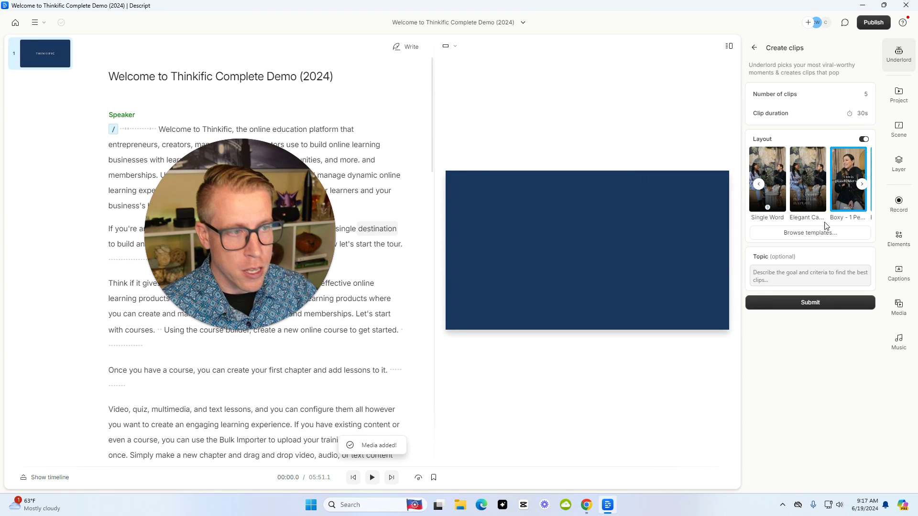
# Choose a caption layout template and generate clips of roughly 38–45 seconds, each rated 4.0.
pyautogui.click(759, 184)
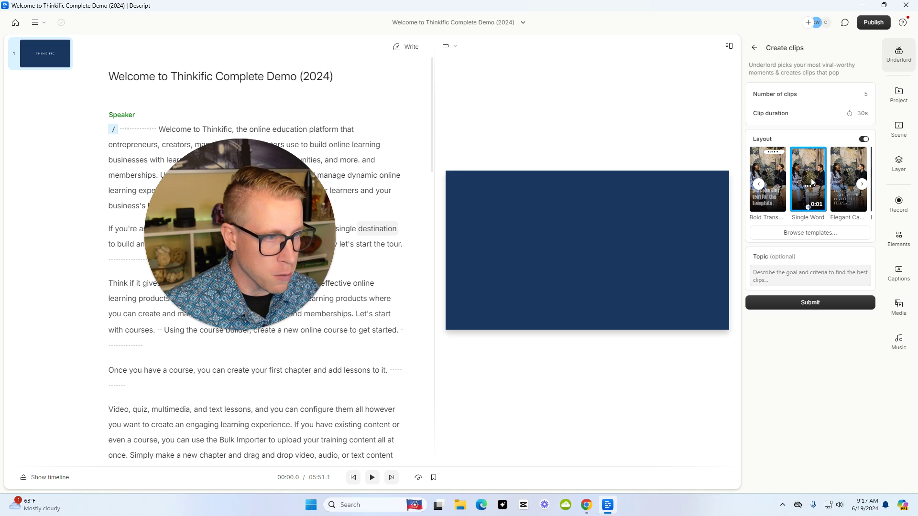
pyautogui.click(827, 298)
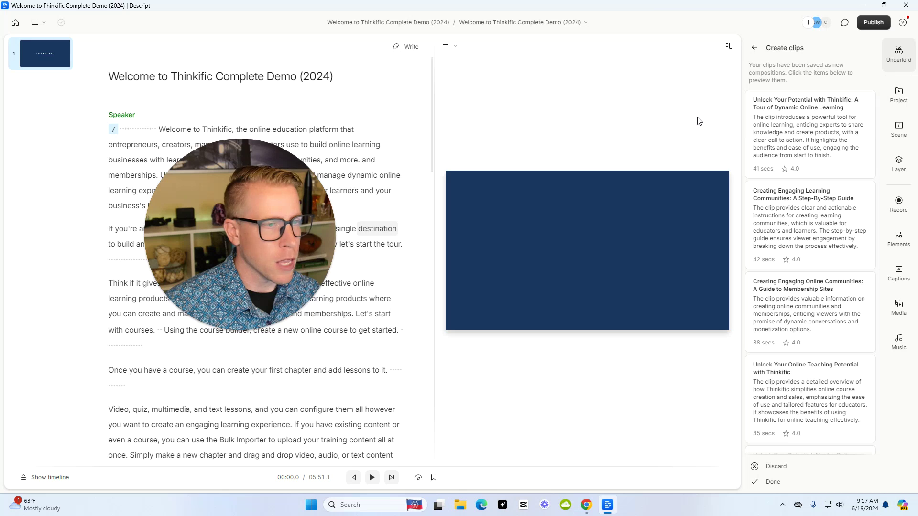
# Preview the first generated clip, then open and play the 42-second 'Creating Engaging Learning Communities' clip.
pyautogui.click(813, 132)
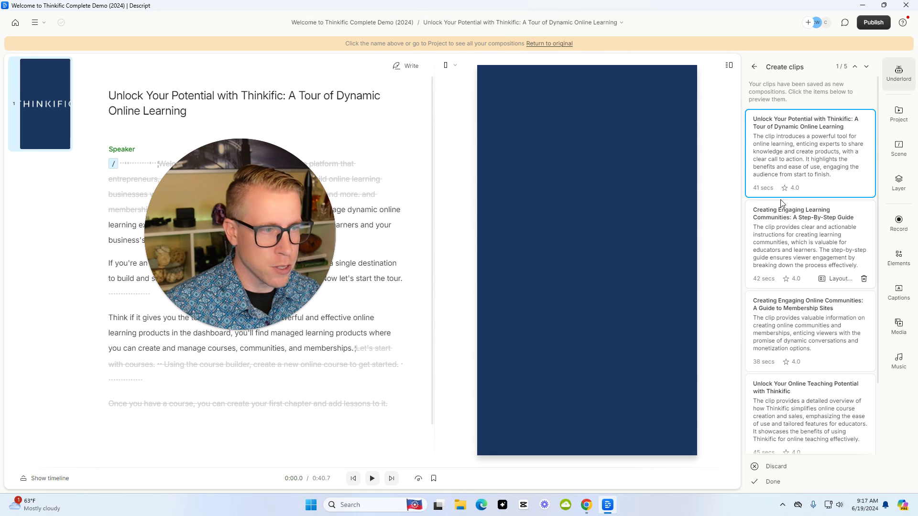
pyautogui.click(373, 479)
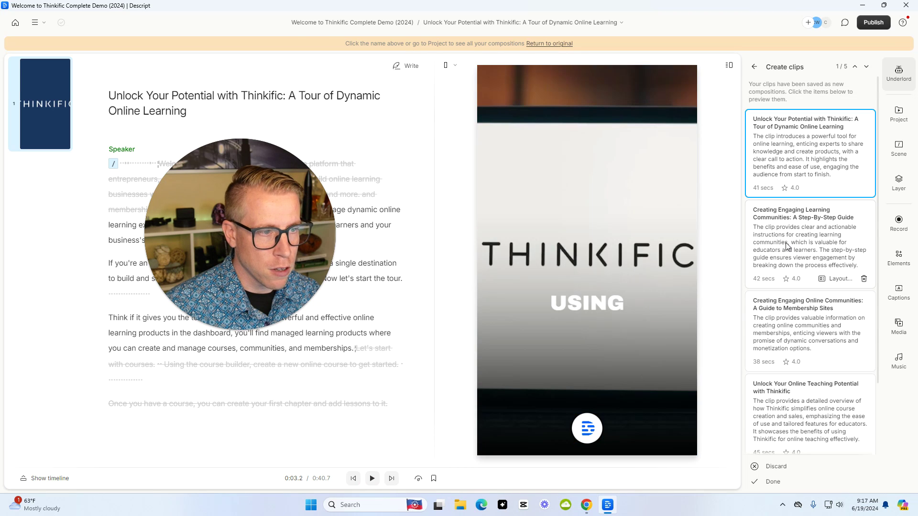
pyautogui.click(787, 246)
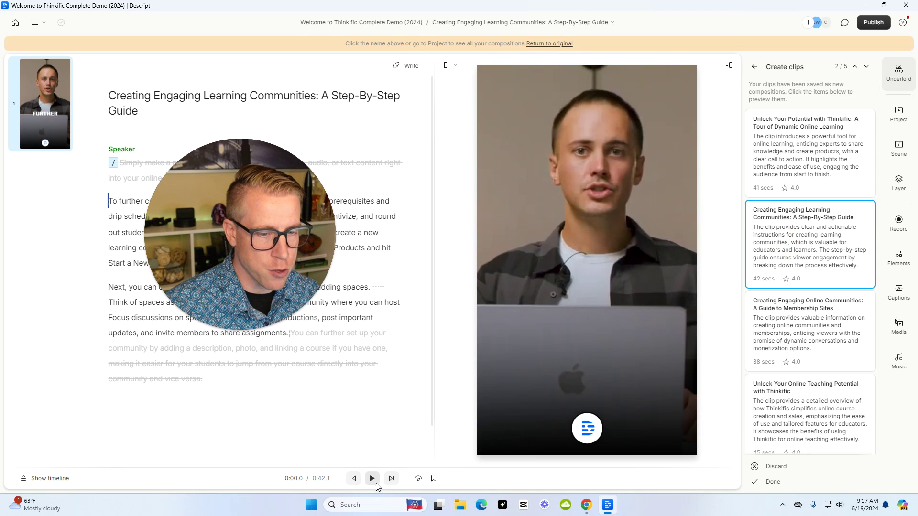
pyautogui.click(376, 483)
pyautogui.click(376, 485)
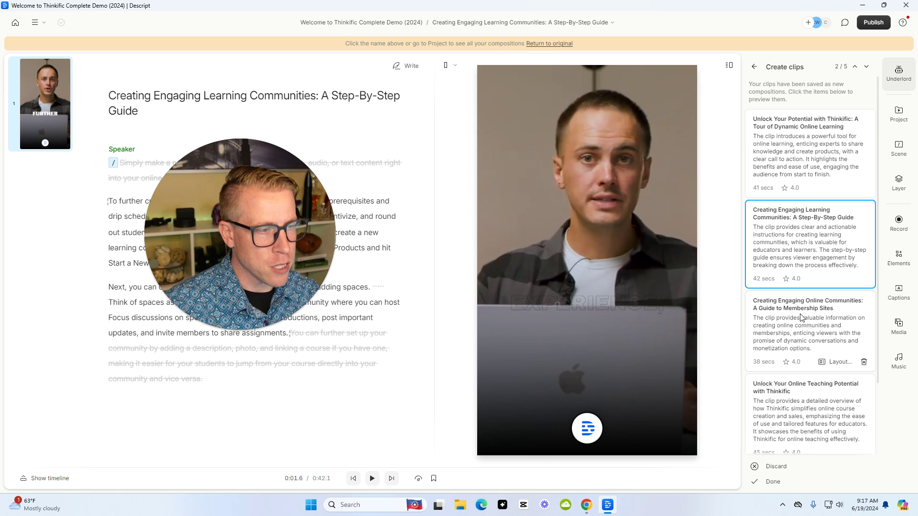
pyautogui.moveTo(294, 272)
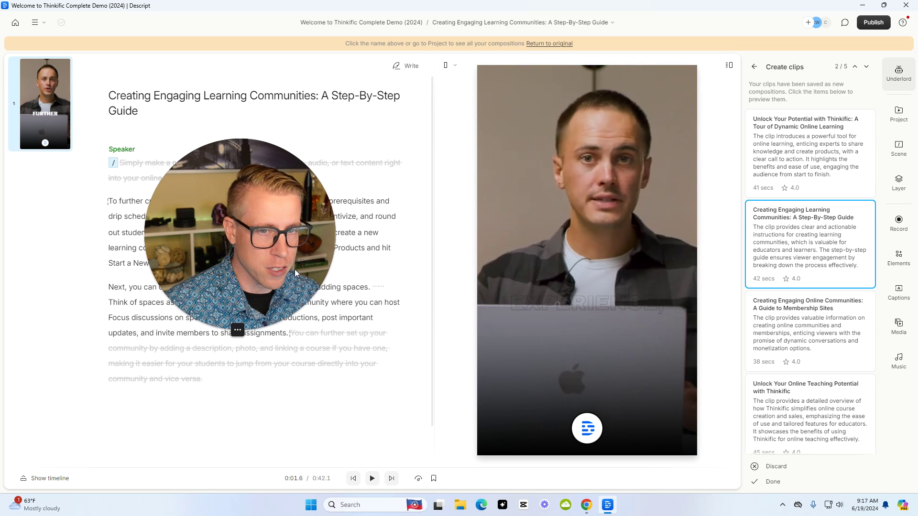
pyautogui.moveTo(294, 269); pyautogui.dragTo(289, 245)
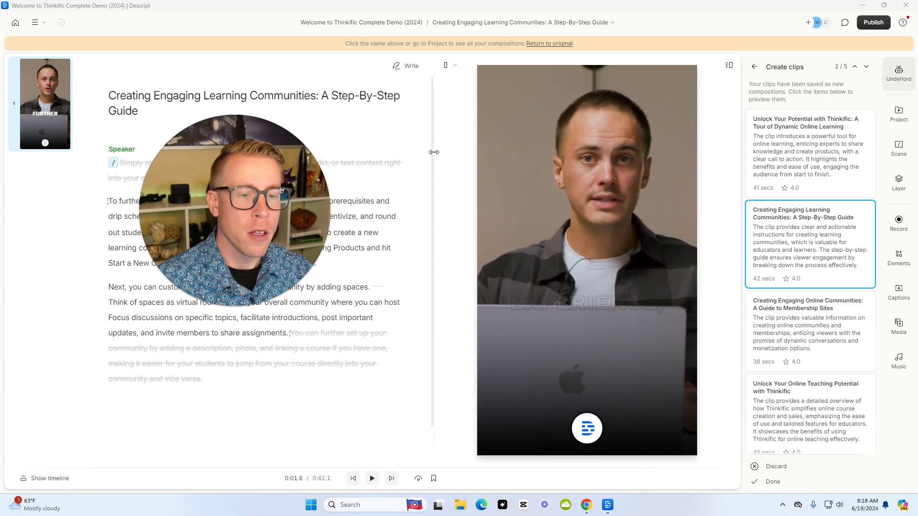
# Return to OpusClip's Benchy clip #4 (score 80) and open the profile account menu.
pyautogui.moveTo(586, 504)
pyautogui.click(540, 406)
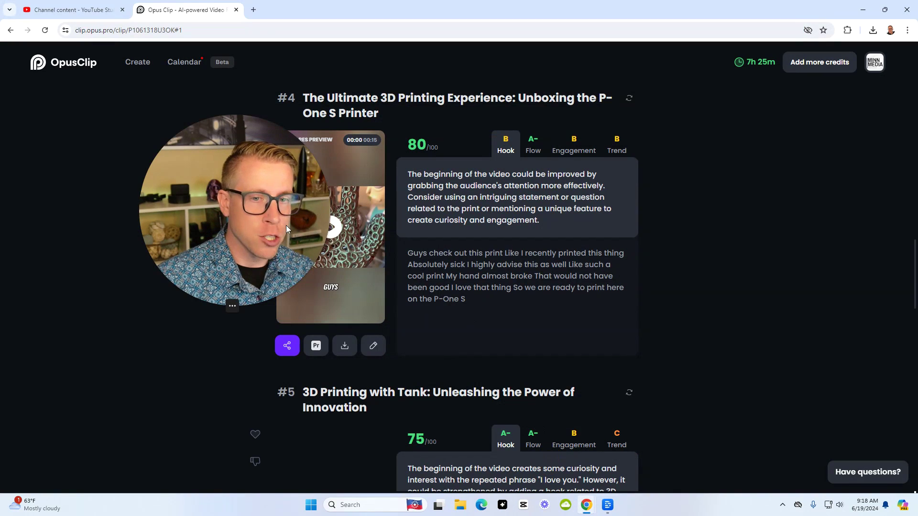
pyautogui.moveTo(286, 225); pyautogui.dragTo(213, 216)
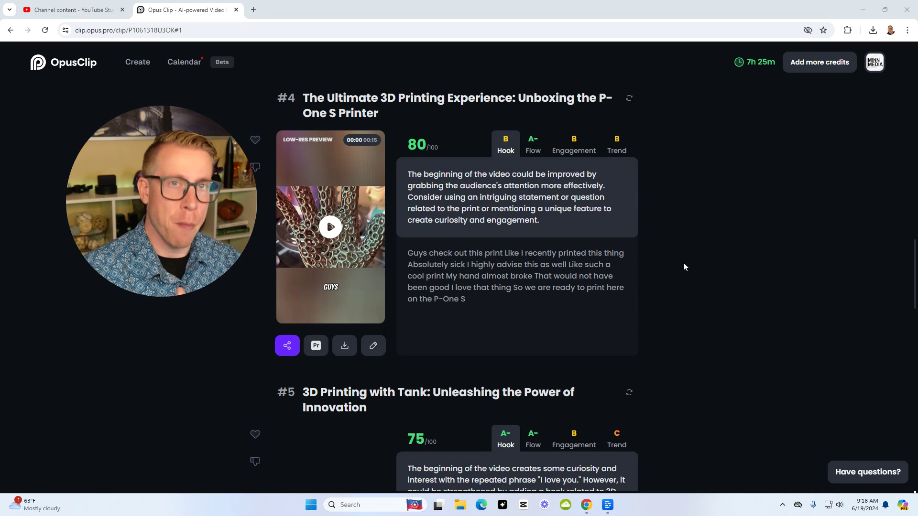
pyautogui.click(875, 68)
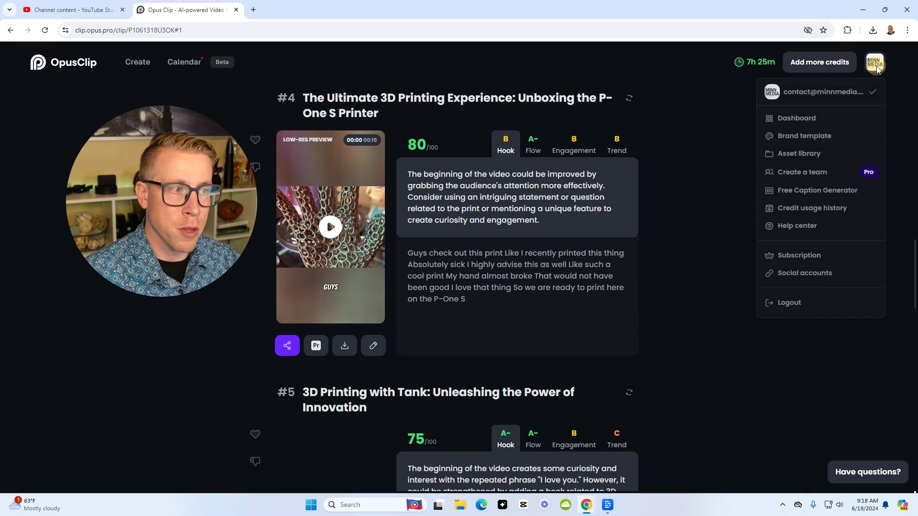